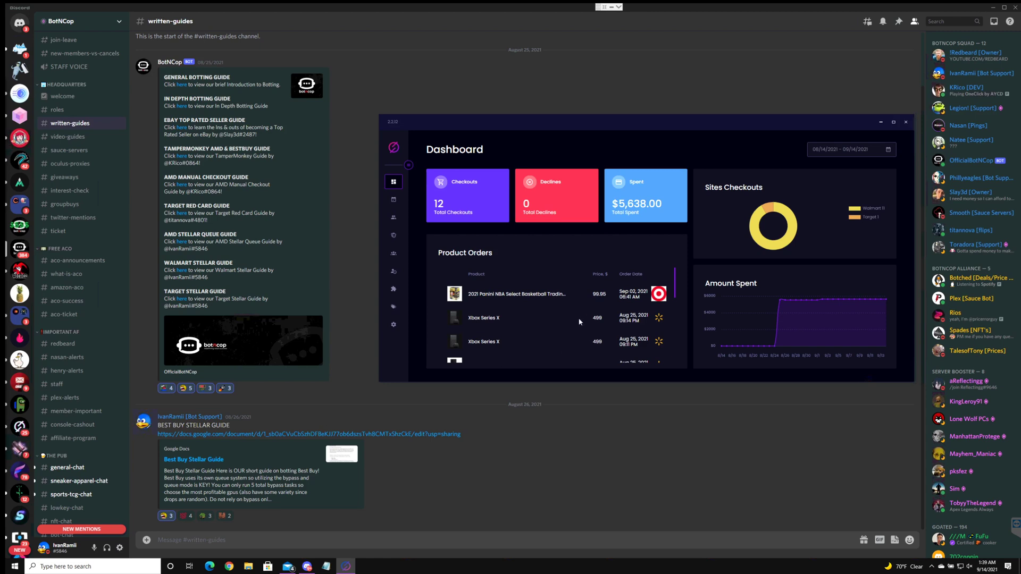
Step: Search the server with 'in:sports' and jump to the #sports-card-skus channel
{"action": "left_click", "coordinate": [941, 22]}
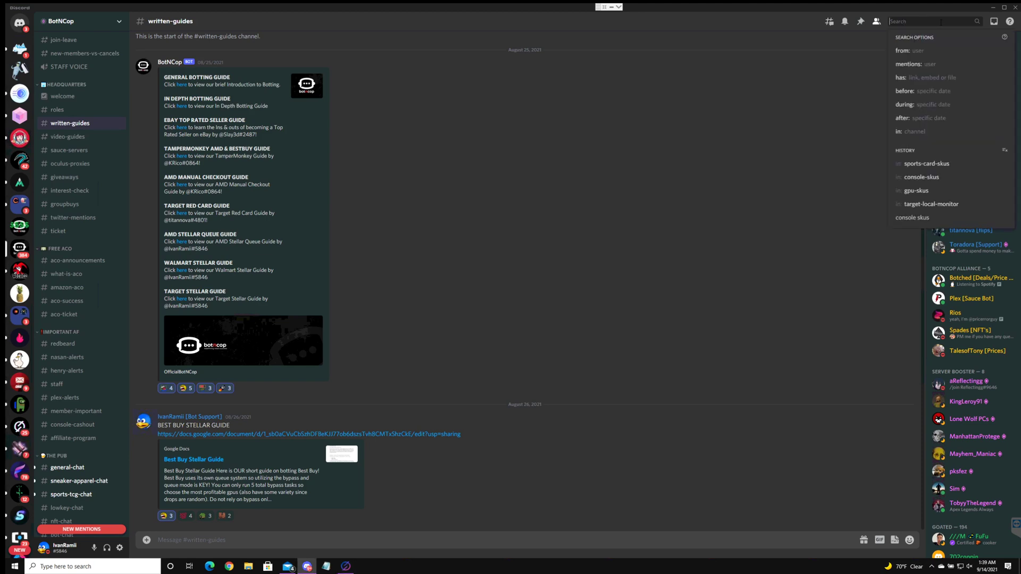
{"action": "type", "text": "spo"}
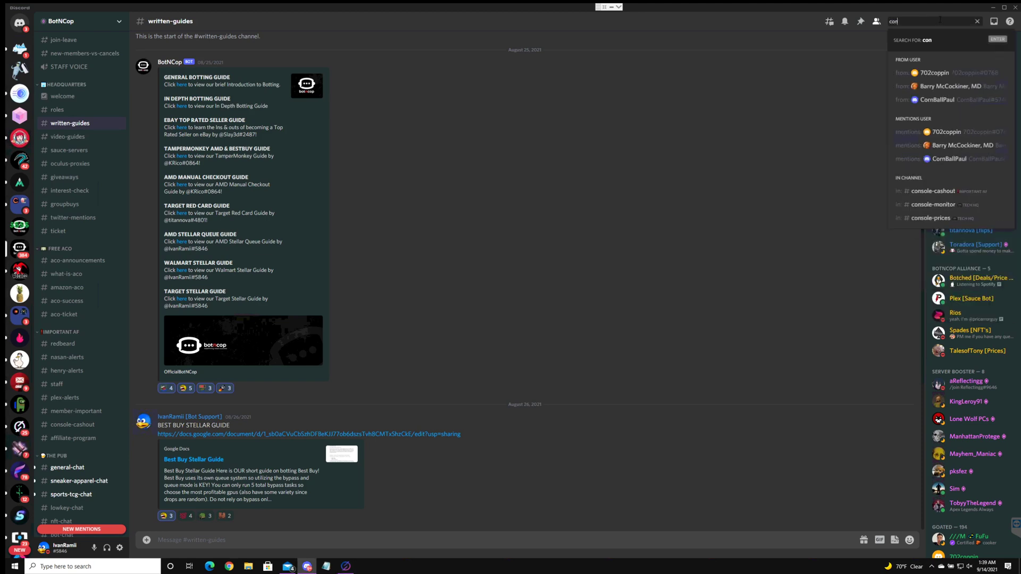
{"action": "type", "text": "rt"}
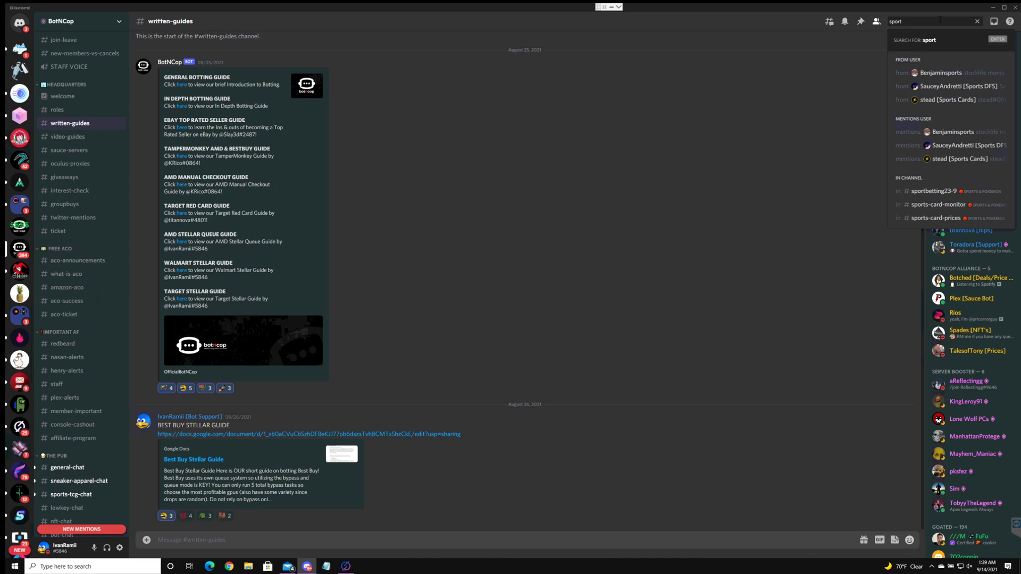
{"action": "type", "text": " cards"}
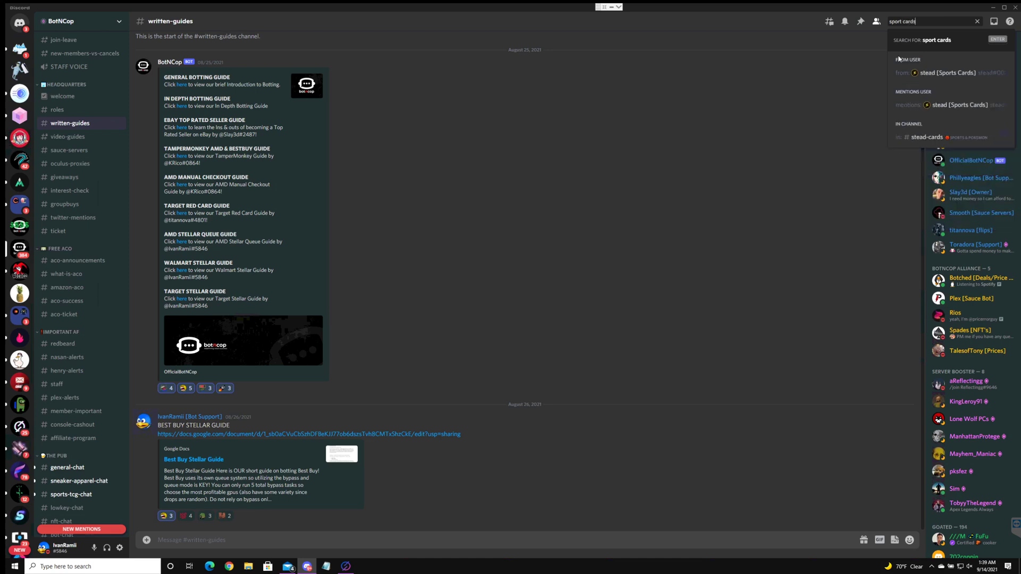
{"action": "key", "text": "ctrl+a"}
{"action": "type", "text": "in:sports"}
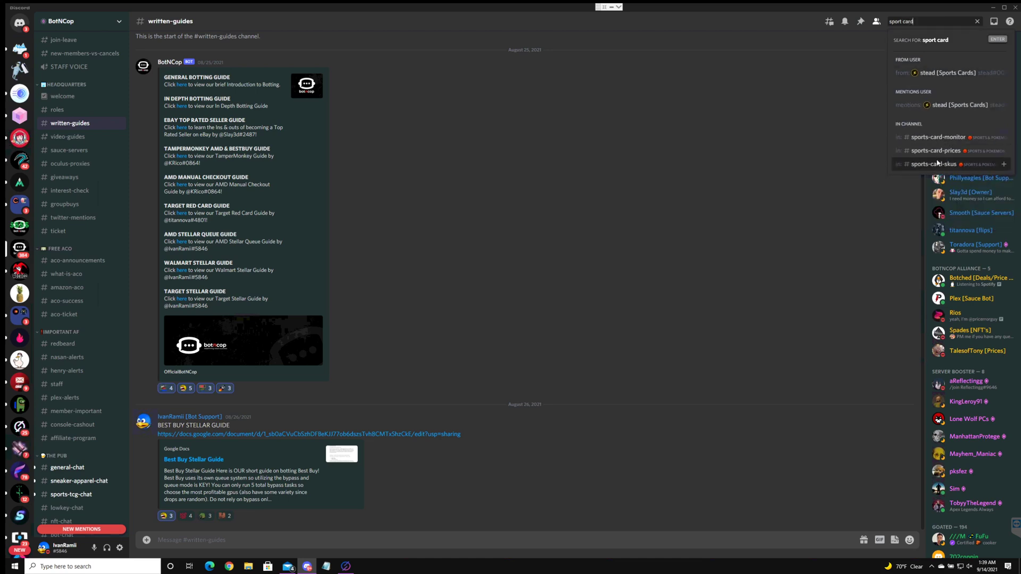
{"action": "left_click", "coordinate": [935, 164]}
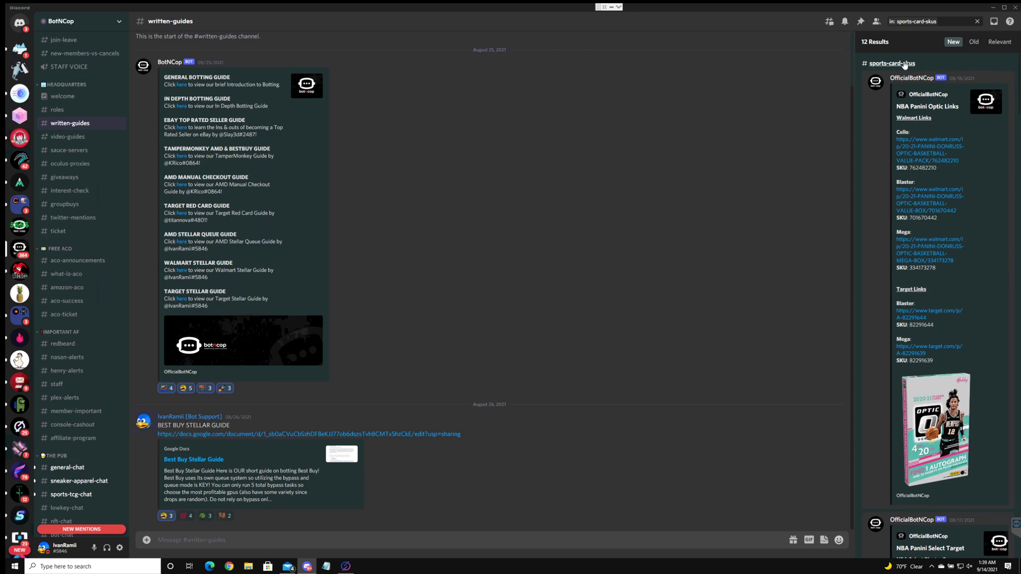
{"action": "left_click", "coordinate": [928, 105]}
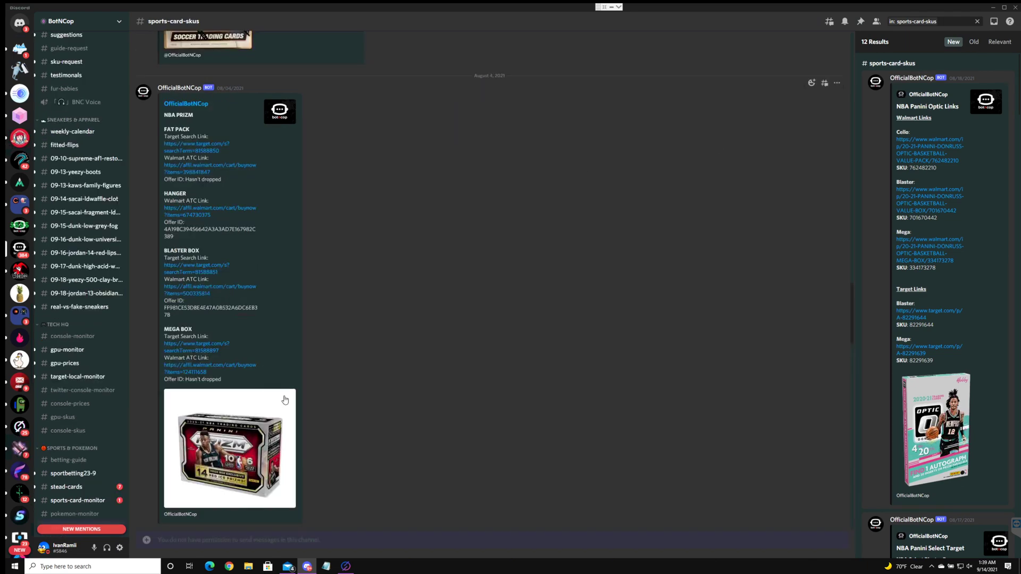
Step: Select the Target Blaster Box SKU 81588851 in the NBA PRIZM post
{"action": "scroll", "coordinate": [340, 367], "scroll_direction": "up", "scroll_amount": 3}
{"action": "scroll", "coordinate": [332, 429], "scroll_direction": "down", "scroll_amount": 4}
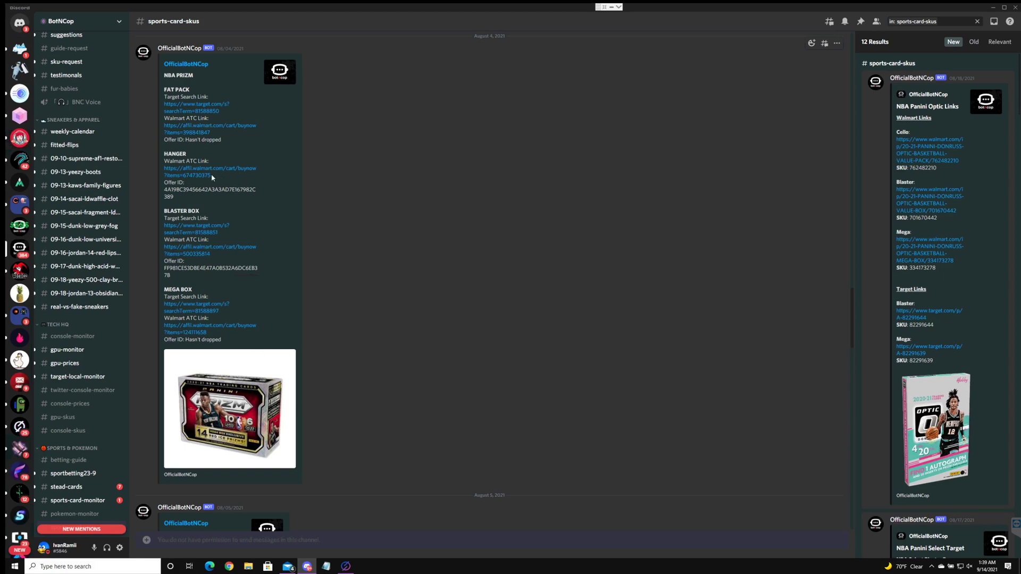
{"action": "left_click_drag", "start_coordinate": [219, 233], "coordinate": [196, 232]}
{"action": "key", "text": "ctrl+c"}
Step: Bring Stellar AIO forward, maximize it and go to the Tasks page
{"action": "left_click", "coordinate": [346, 567]}
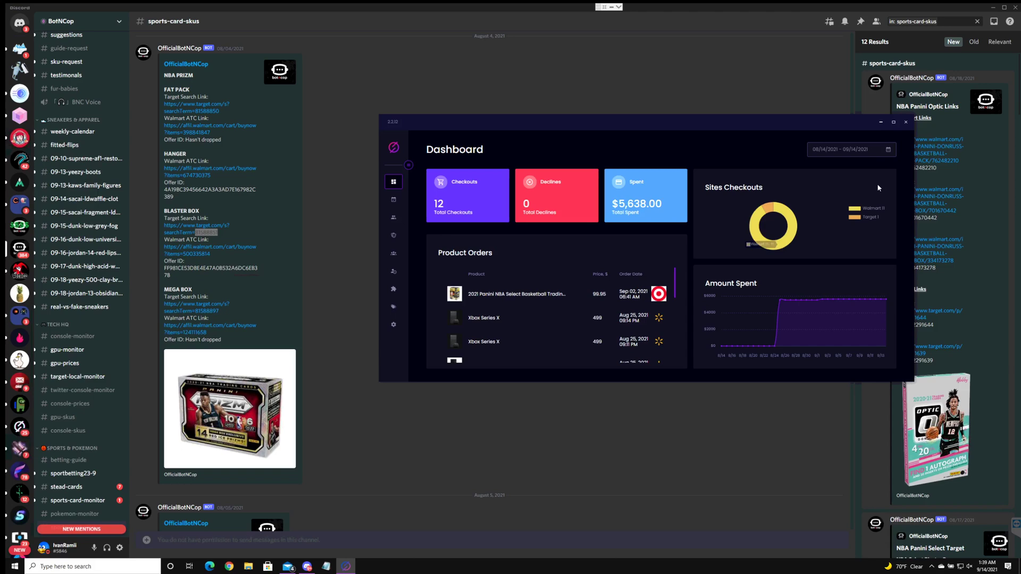
{"action": "left_click", "coordinate": [893, 123]}
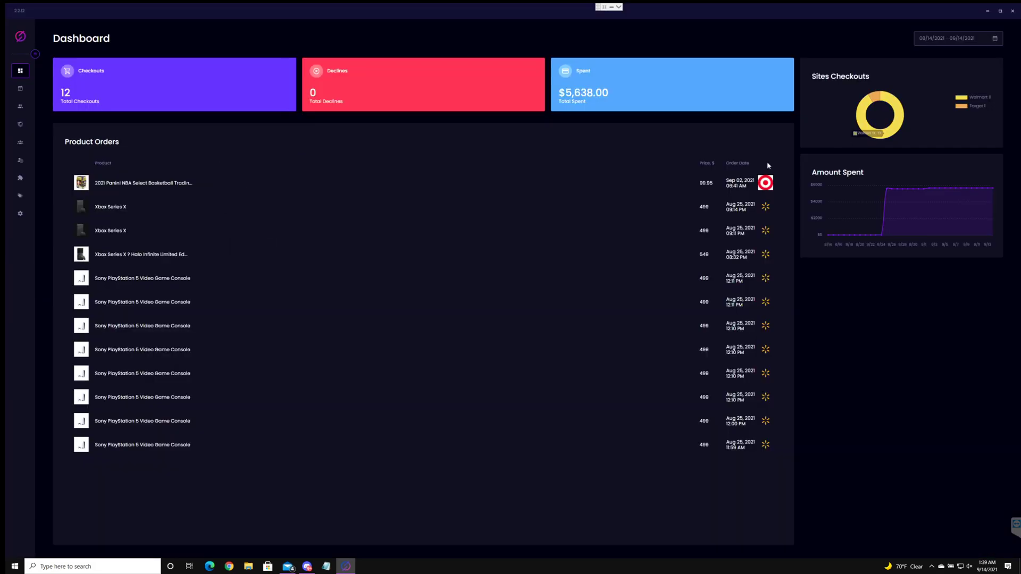
{"action": "left_click", "coordinate": [21, 89]}
{"action": "scroll", "coordinate": [92, 87], "scroll_direction": "down", "scroll_amount": 8}
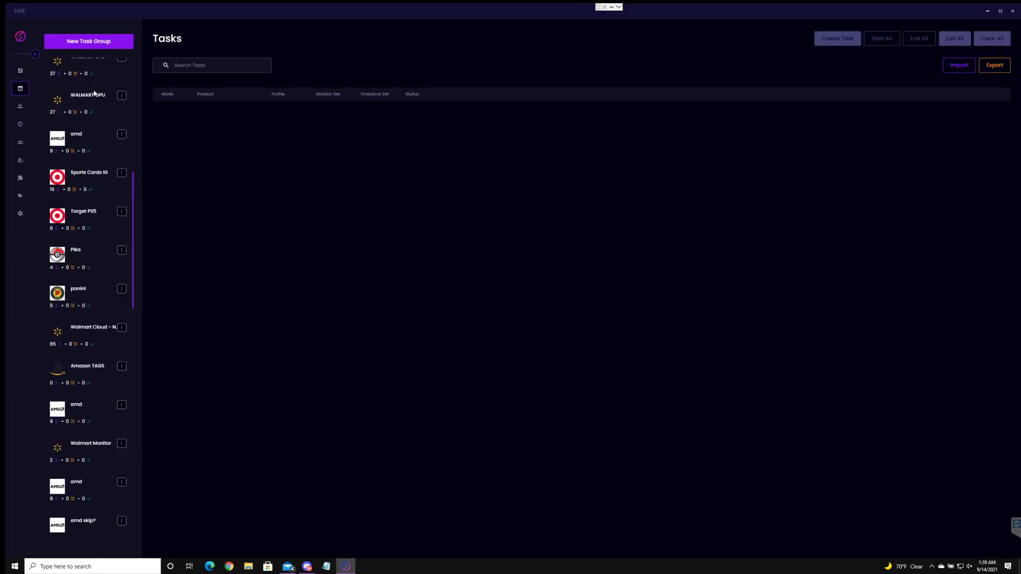
Step: Add a task group 'YT Sport Cards' with site Target and open it
{"action": "left_click", "coordinate": [74, 43]}
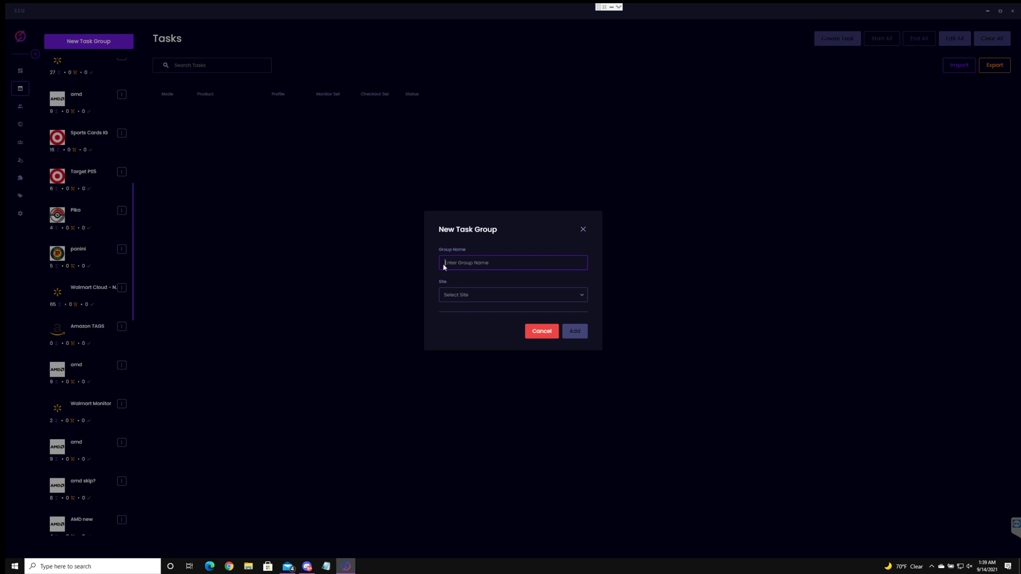
{"action": "type", "text": "YT Sport Cards"}
{"action": "left_click", "coordinate": [441, 295]}
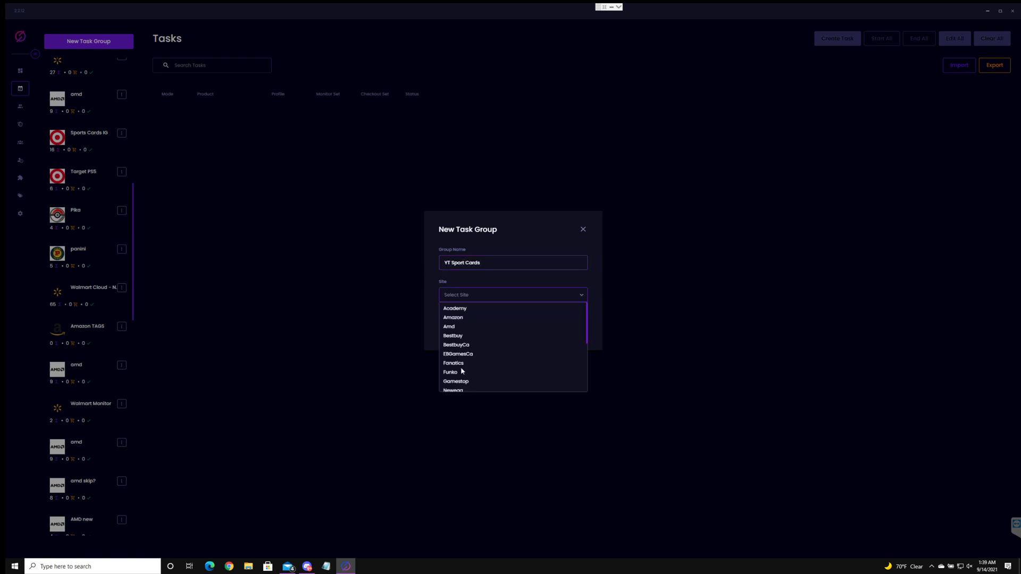
{"action": "scroll", "coordinate": [453, 371], "scroll_direction": "down", "scroll_amount": 5}
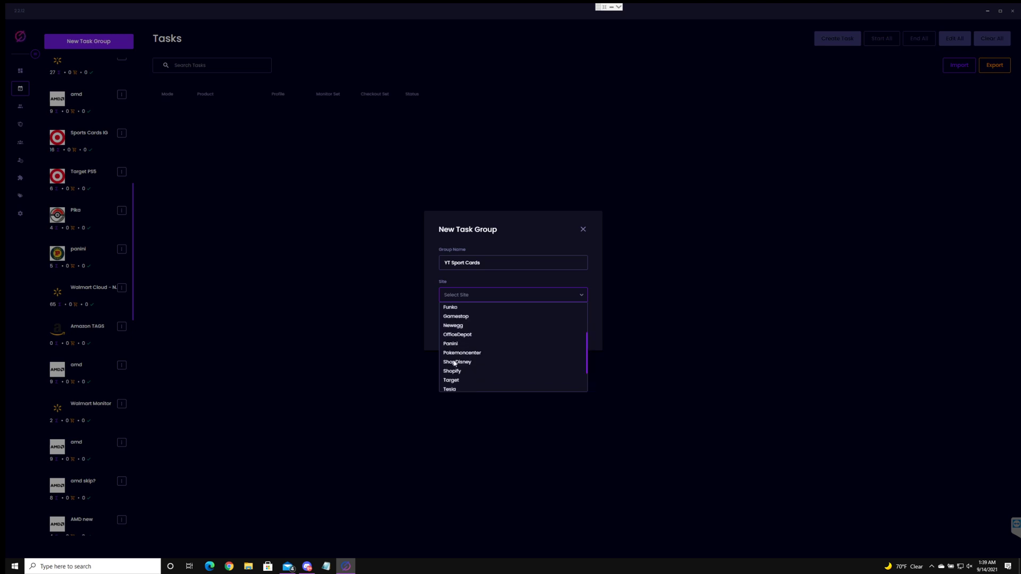
{"action": "left_click", "coordinate": [451, 341]}
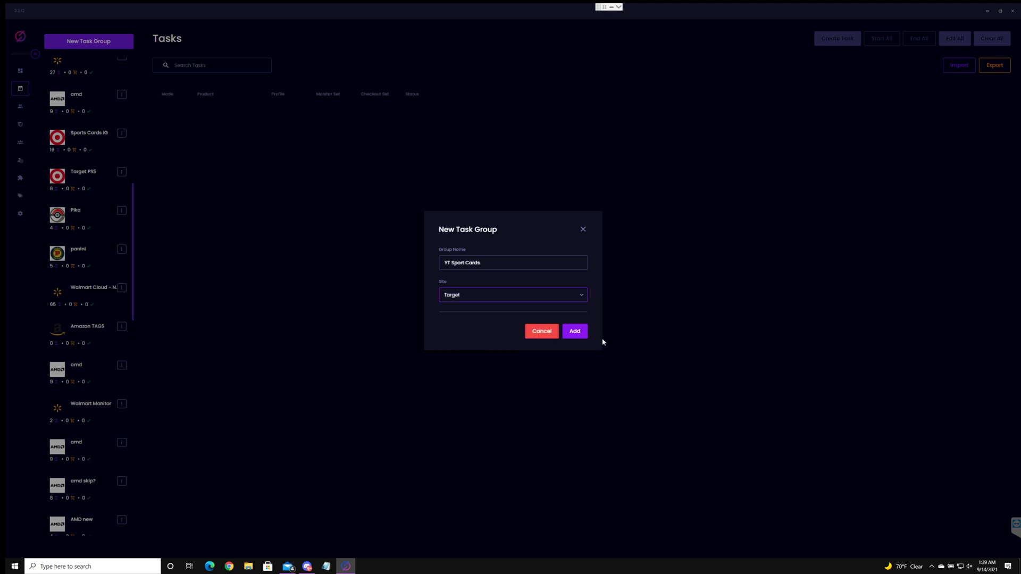
{"action": "left_click", "coordinate": [584, 335]}
{"action": "scroll", "coordinate": [104, 324], "scroll_direction": "down", "scroll_amount": 10}
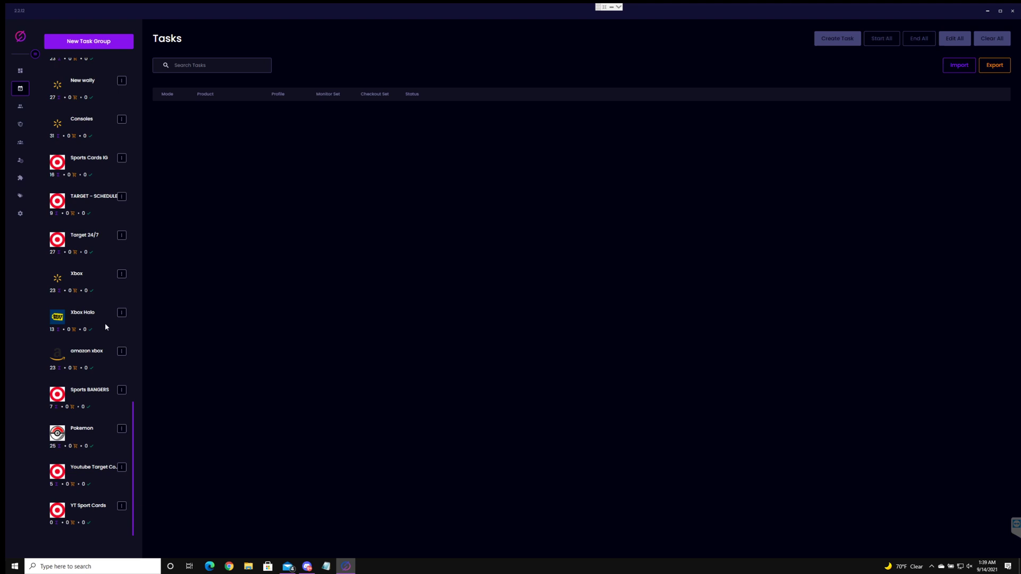
{"action": "left_click", "coordinate": [102, 516]}
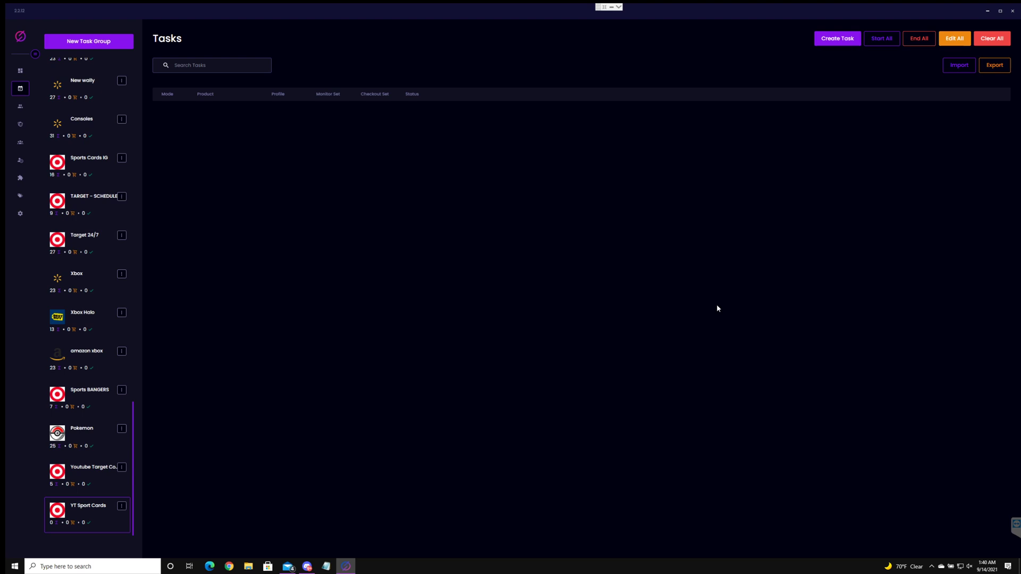
Step: Start a new task with mode monitor and monitor proxy Bart2
{"action": "left_click", "coordinate": [832, 44]}
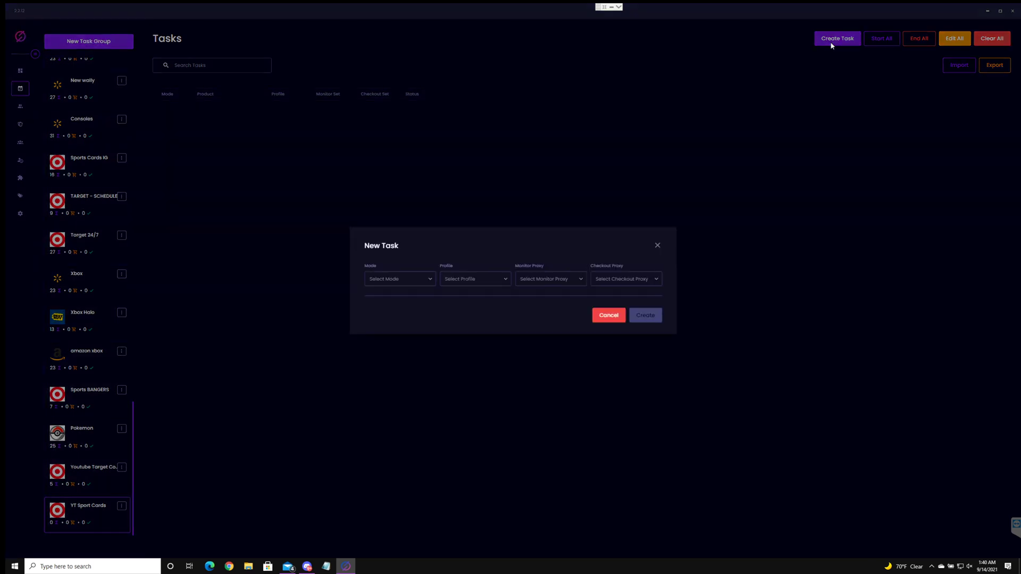
{"action": "left_click", "coordinate": [399, 279]}
{"action": "left_click", "coordinate": [380, 294]}
{"action": "left_click", "coordinate": [521, 227]}
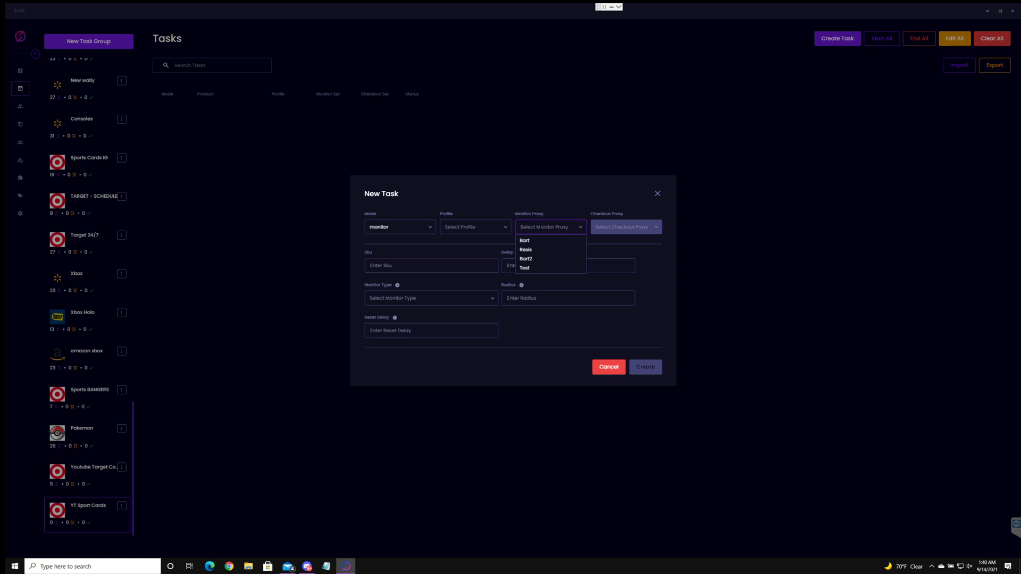
{"action": "left_click", "coordinate": [532, 259]}
Step: Set the task's checkout profile to Target Red
{"action": "left_click", "coordinate": [477, 230]}
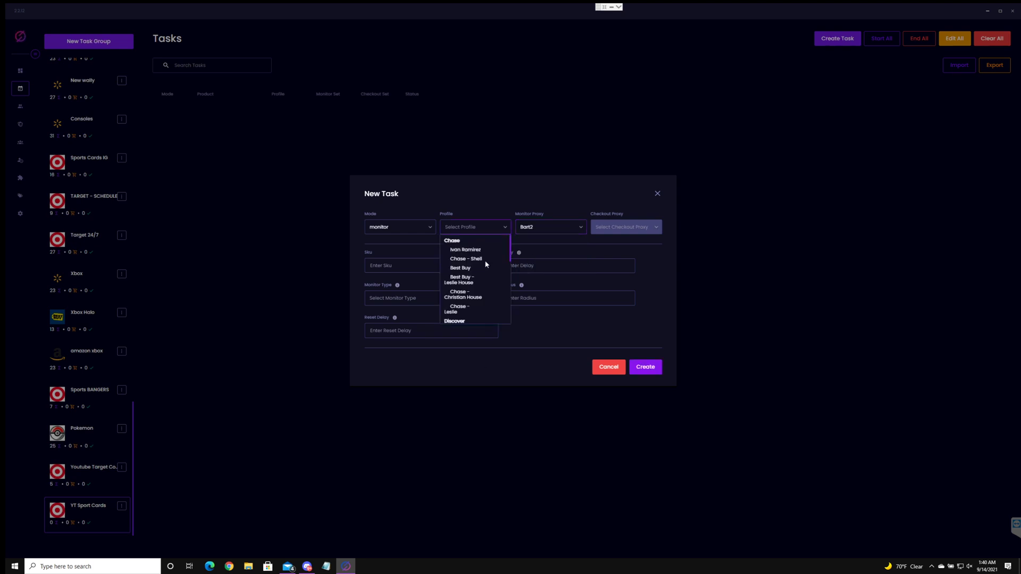
{"action": "scroll", "coordinate": [485, 271], "scroll_direction": "down", "scroll_amount": 3}
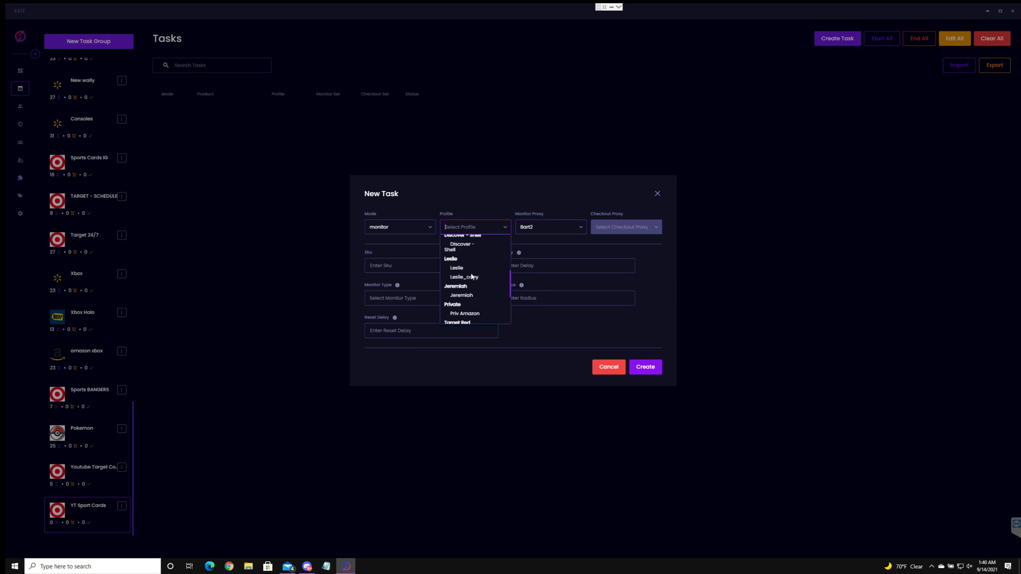
{"action": "scroll", "coordinate": [475, 278], "scroll_direction": "down", "scroll_amount": 2}
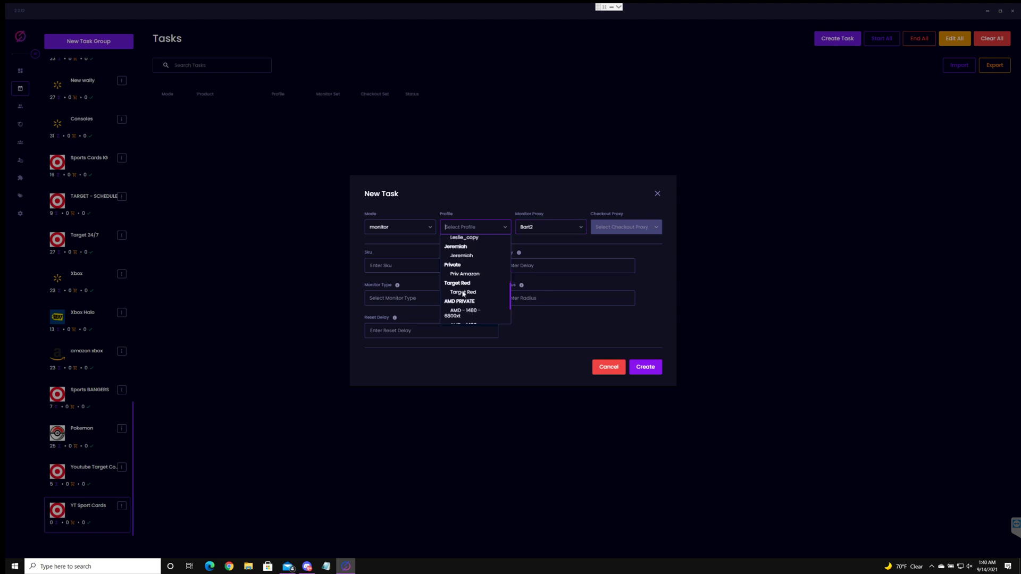
{"action": "left_click", "coordinate": [463, 292]}
{"action": "left_click", "coordinate": [467, 228]}
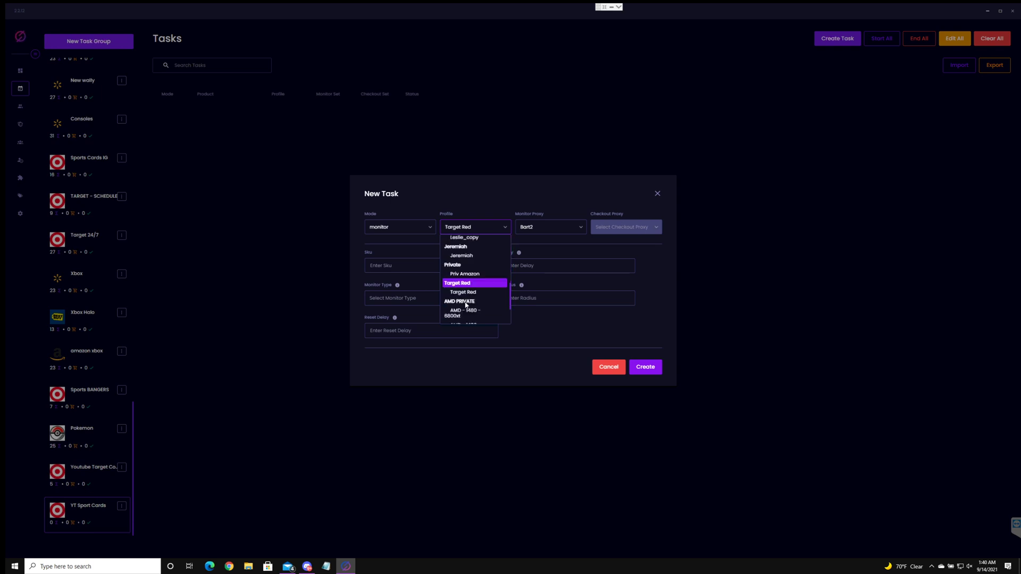
{"action": "left_click", "coordinate": [468, 294]}
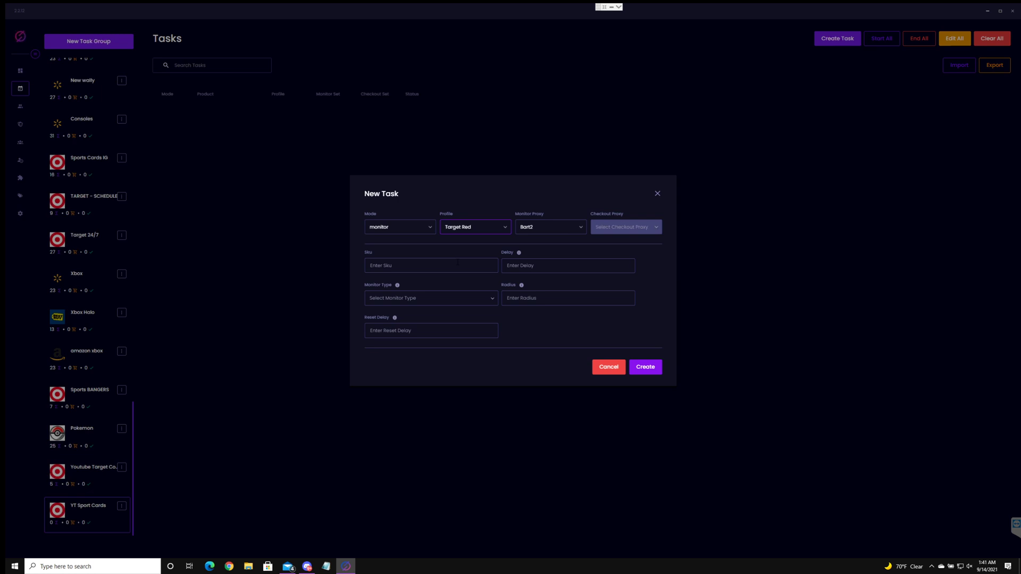
Step: Create the first task: SKU 81588851, delay 5000, monitor type api2, reset delay 5000
{"action": "key", "text": "ctrl+v"}
{"action": "type", "text": "5000"}
{"action": "left_click", "coordinate": [431, 298]}
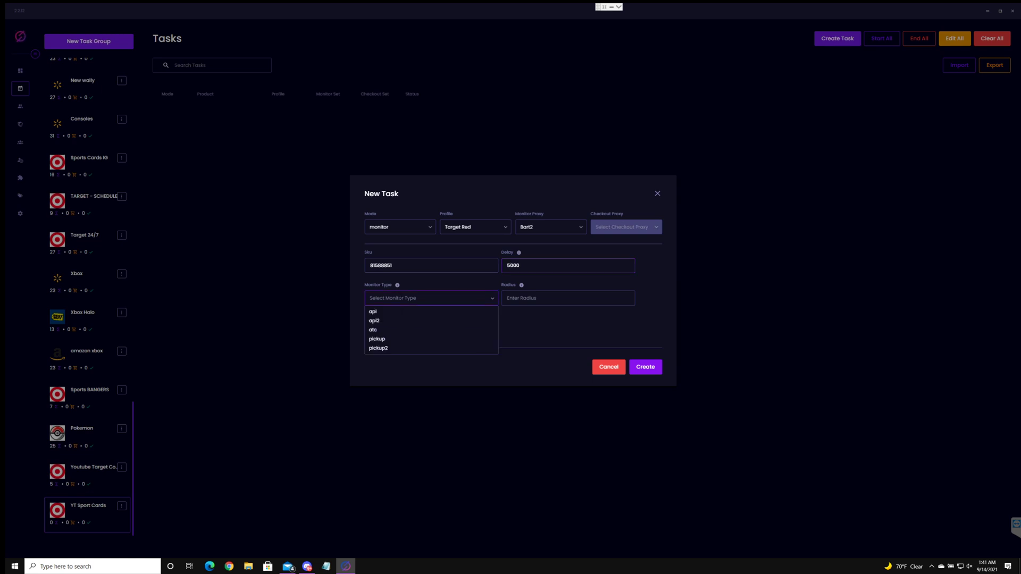
{"action": "left_click", "coordinate": [374, 321]}
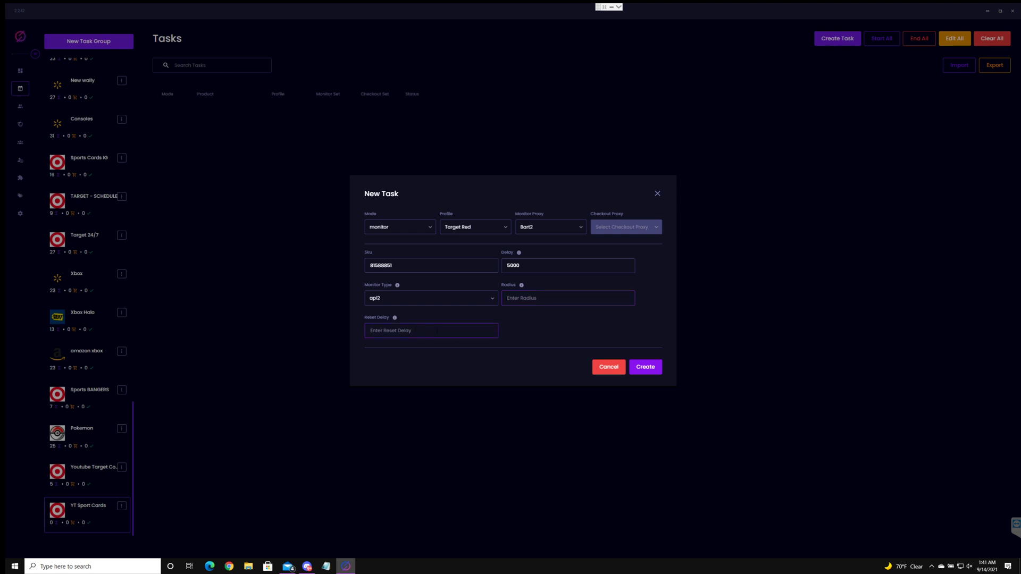
{"action": "type", "text": "1"}
{"action": "key", "text": "BackSpace"}
{"action": "type", "text": "5000"}
{"action": "left_click", "coordinate": [647, 366]}
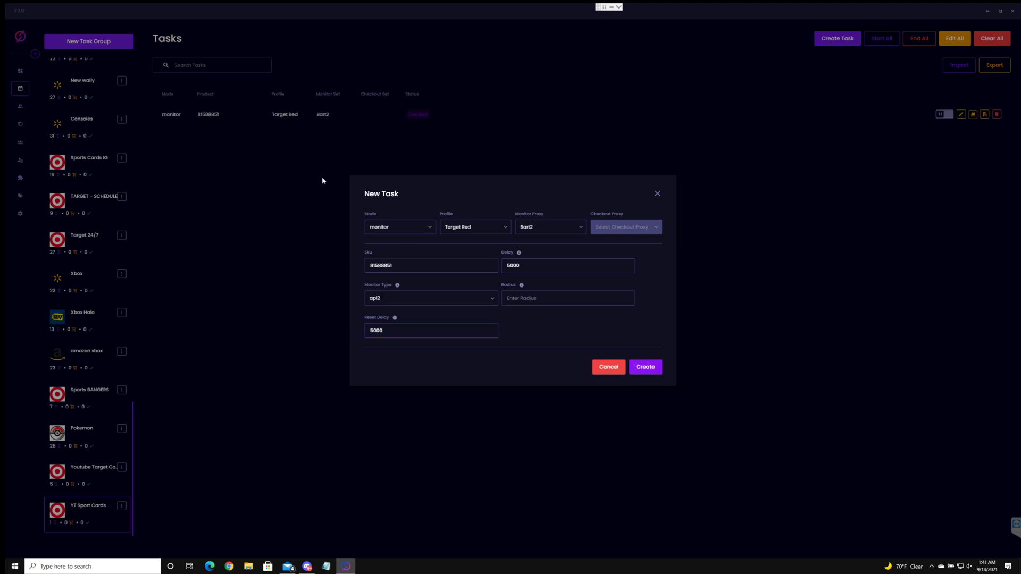
Step: Create three more tasks with delays 6000, 7000 and 8000, then close the form
{"action": "left_click", "coordinate": [510, 265]}
{"action": "left_click", "coordinate": [641, 372]}
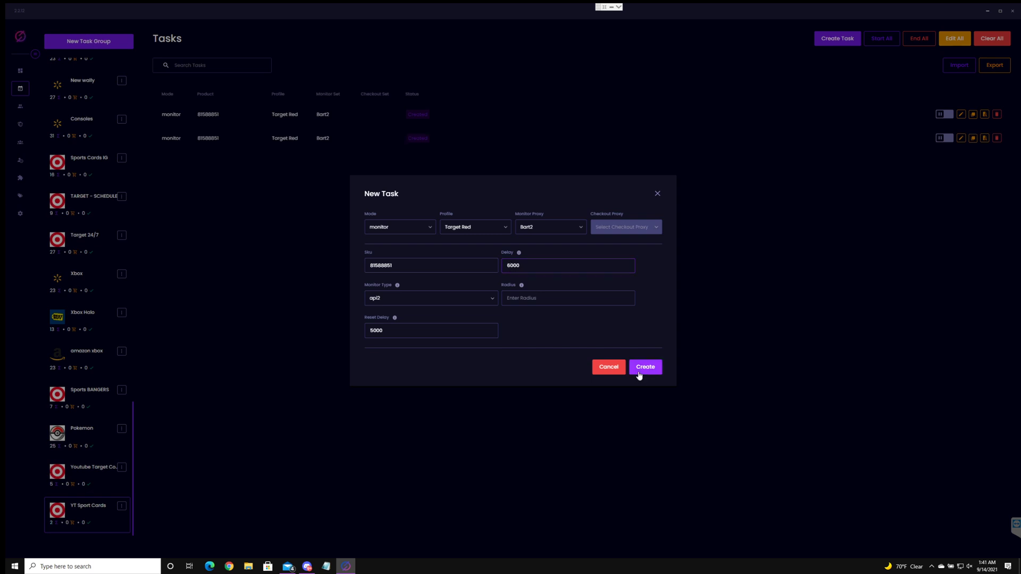
{"action": "left_click", "coordinate": [510, 265]}
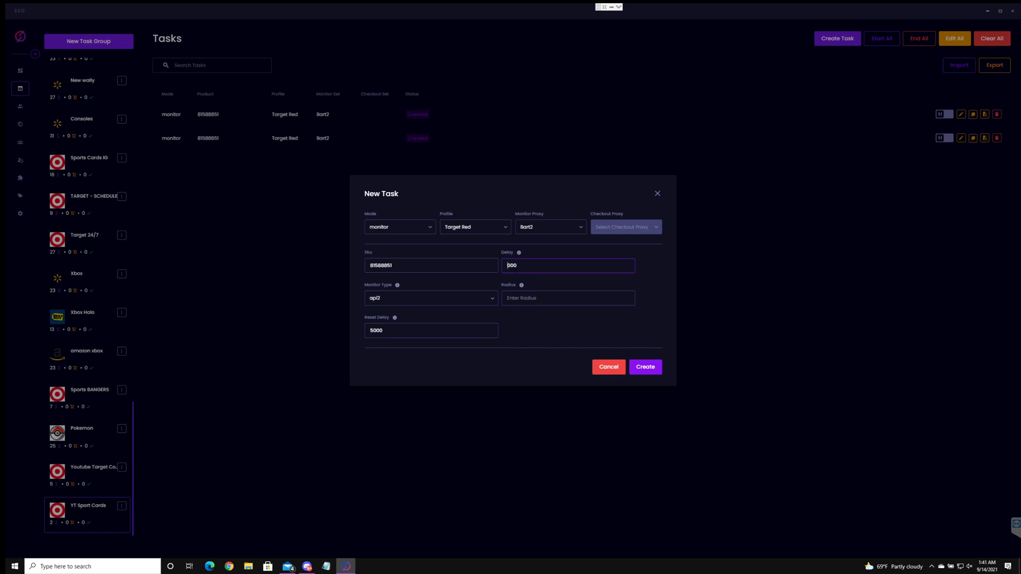
{"action": "type", "text": "7"}
{"action": "left_click", "coordinate": [645, 367]}
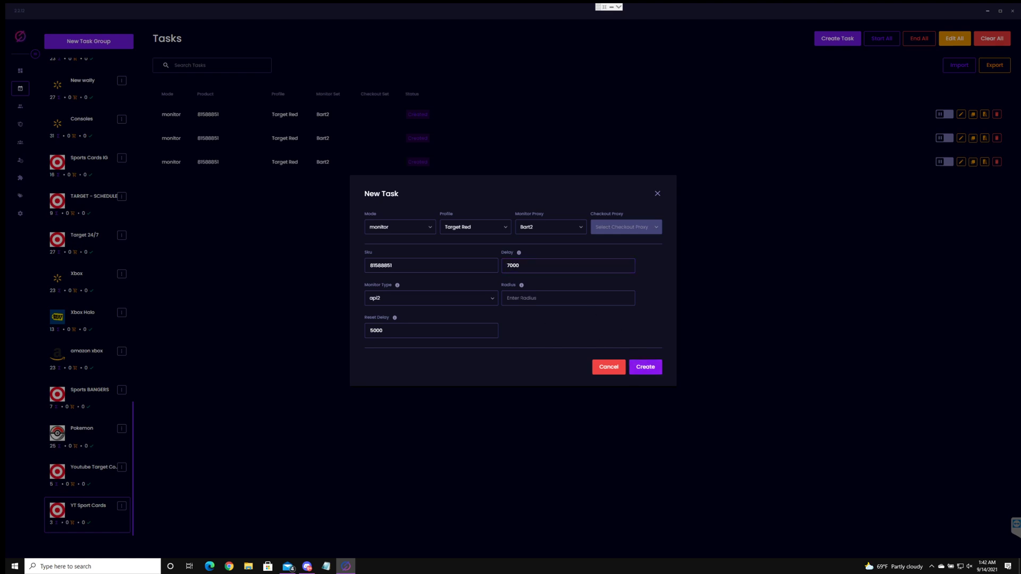
{"action": "key", "text": "BackSpace"}
{"action": "type", "text": "8"}
{"action": "left_click", "coordinate": [643, 369]}
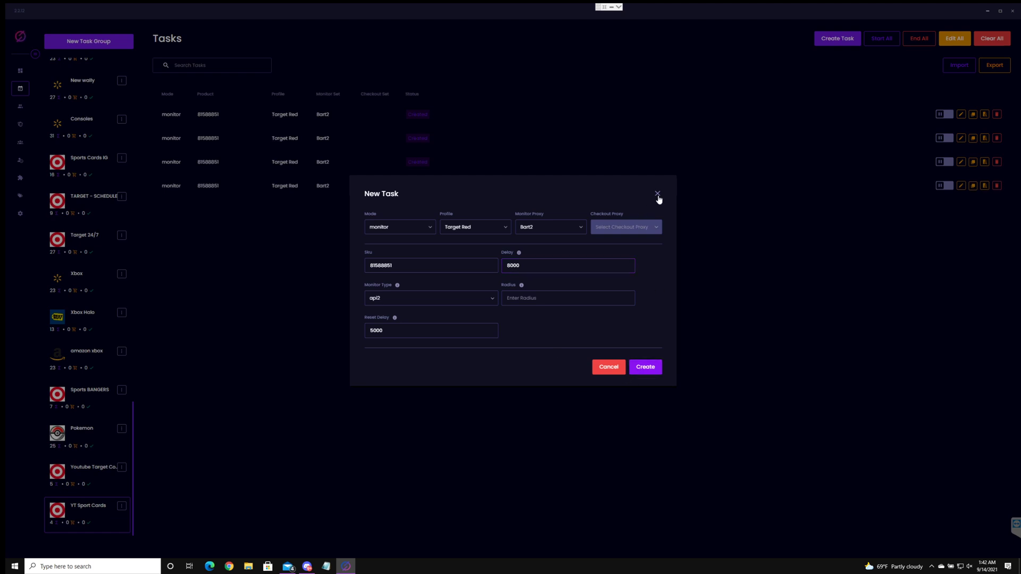
{"action": "left_click", "coordinate": [658, 195]}
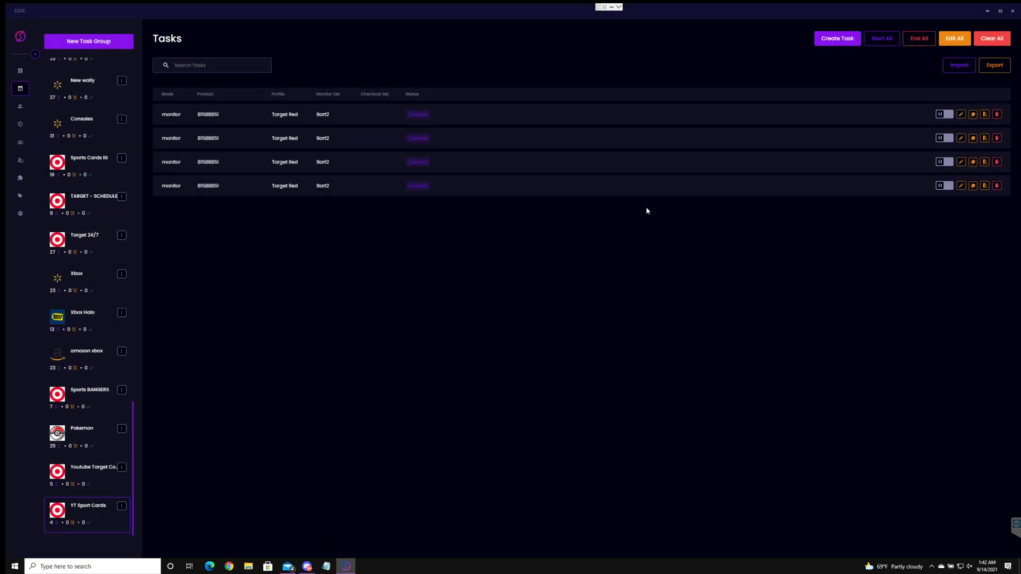
Step: Start all four monitor tasks from their row toggles
{"action": "left_click", "coordinate": [944, 114]}
{"action": "left_click", "coordinate": [941, 139]}
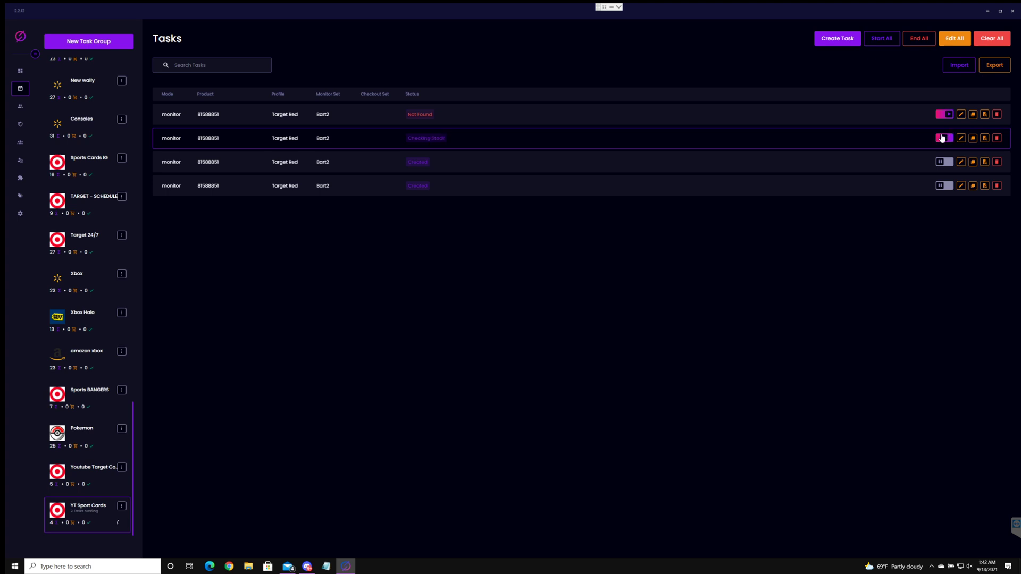
{"action": "left_click", "coordinate": [942, 163]}
{"action": "left_click", "coordinate": [943, 186]}
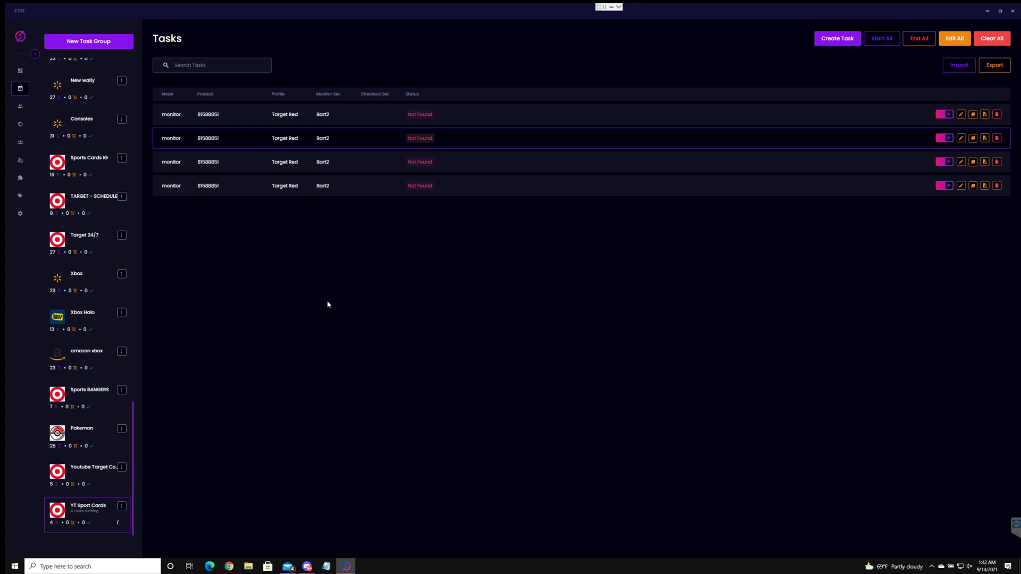
Step: Stop all four monitor tasks again
{"action": "left_click", "coordinate": [948, 115]}
{"action": "left_click", "coordinate": [948, 139]}
{"action": "left_click", "coordinate": [948, 163]}
{"action": "left_click", "coordinate": [948, 186]}
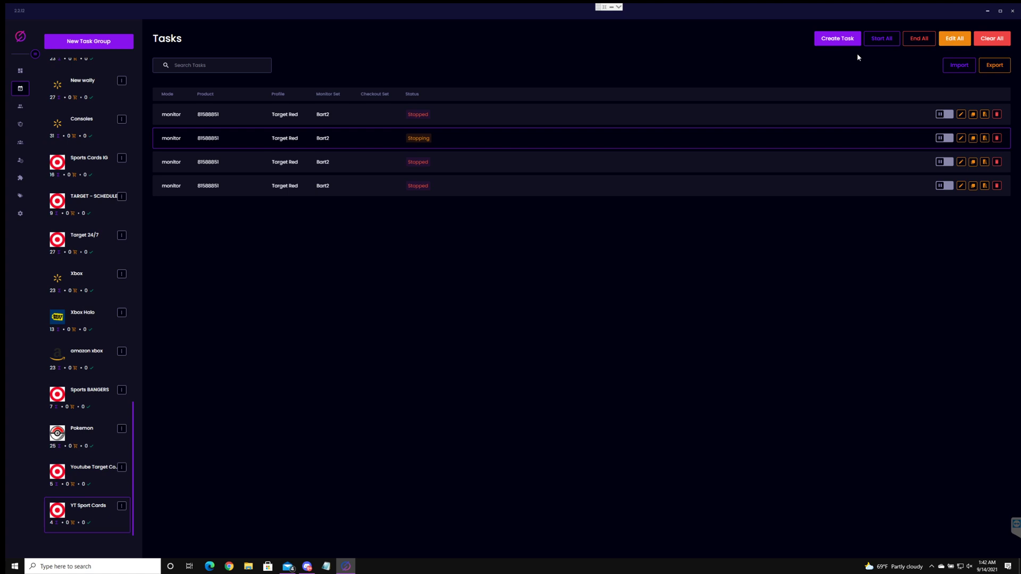
Step: Start a new task in hype2 mode with Bart2 monitor and checkout proxies
{"action": "left_click", "coordinate": [843, 39]}
{"action": "left_click", "coordinate": [429, 277]}
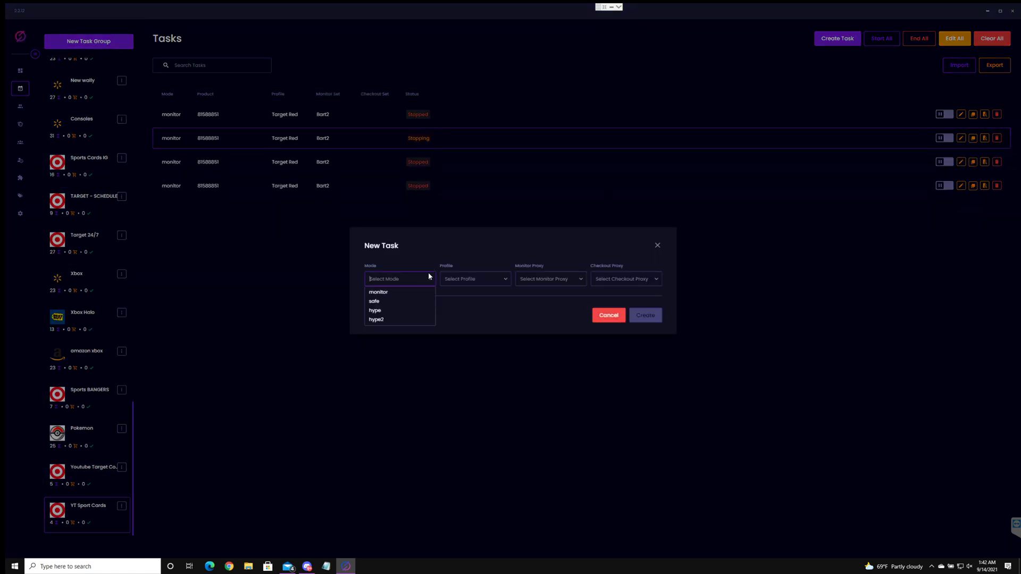
{"action": "left_click", "coordinate": [376, 319]}
{"action": "left_click", "coordinate": [522, 219]}
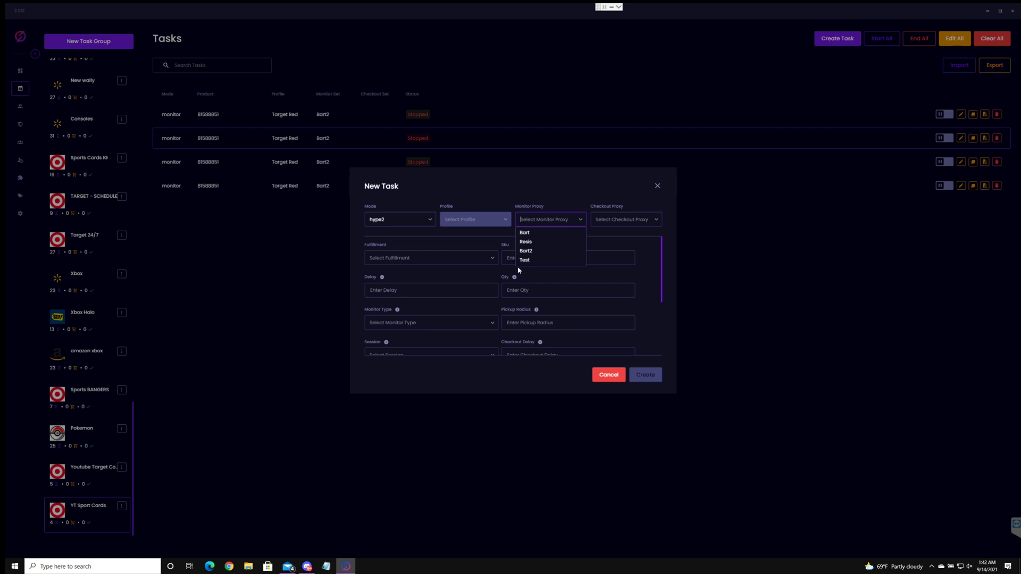
{"action": "left_click", "coordinate": [526, 250]}
{"action": "left_click", "coordinate": [611, 219]}
{"action": "left_click", "coordinate": [602, 250]}
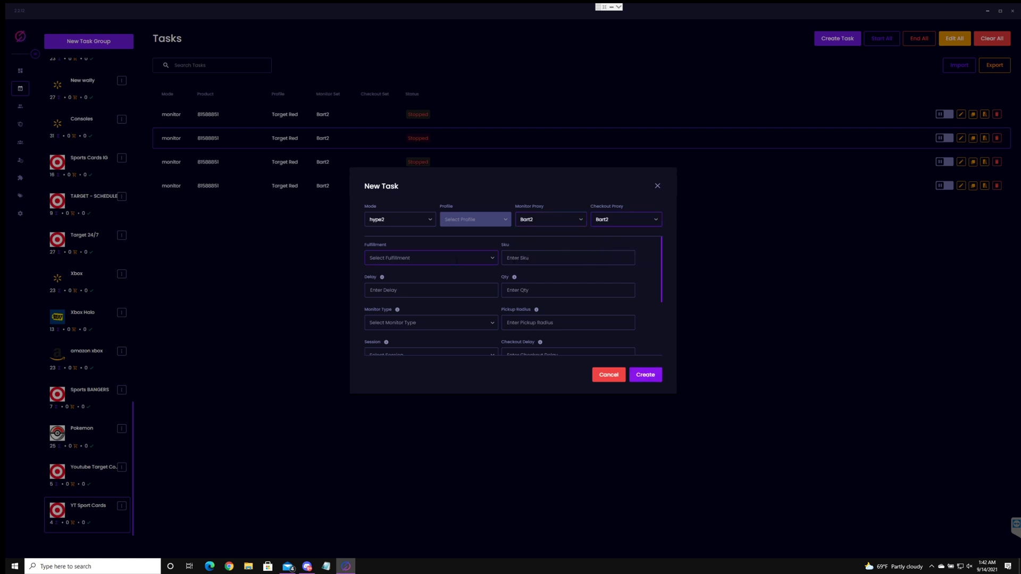
Step: Set fulfillment to shipping, SKU 81588851, delay 3500 and quantity 3
{"action": "left_click", "coordinate": [457, 259]}
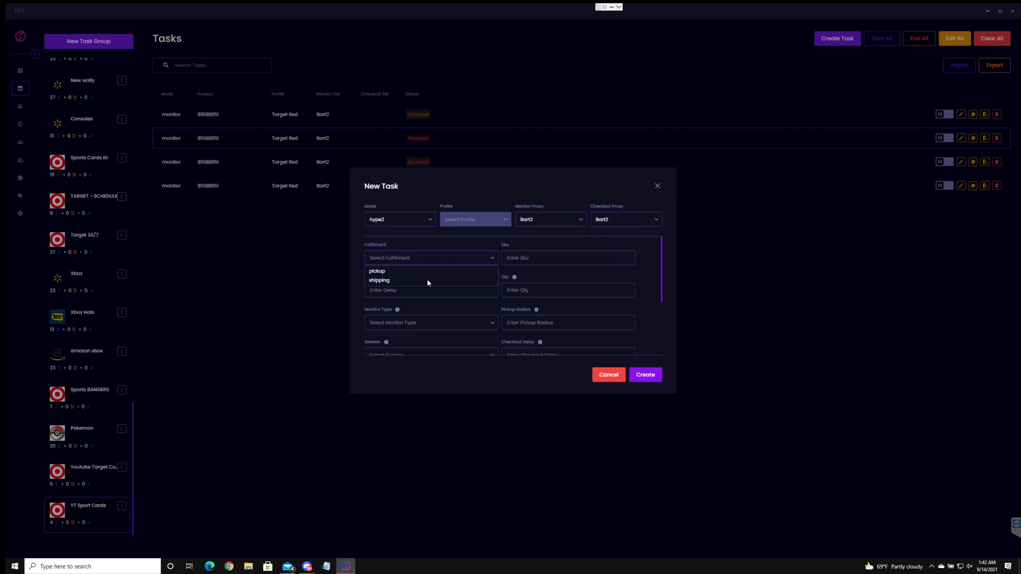
{"action": "left_click", "coordinate": [379, 281]}
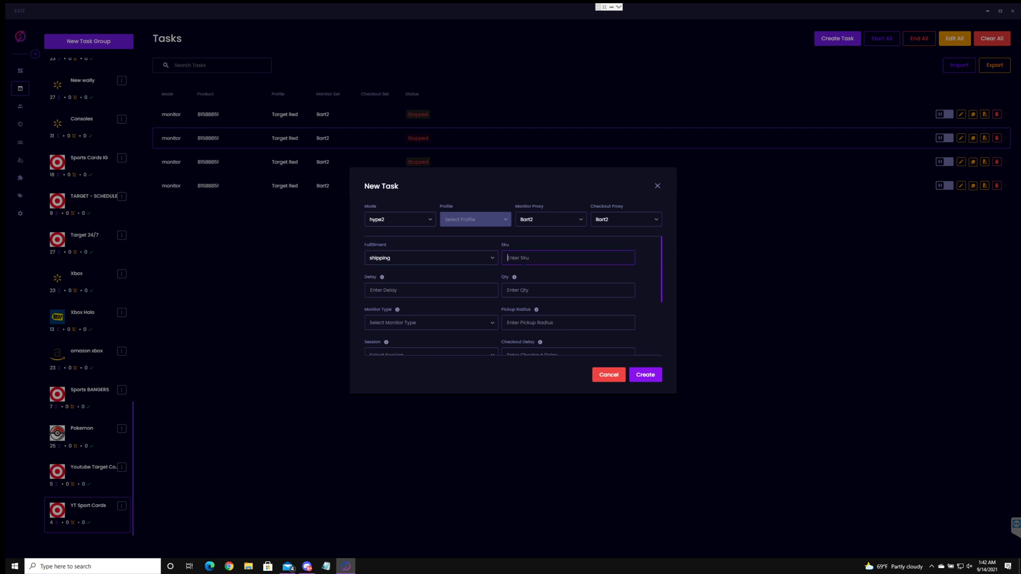
{"action": "type", "text": "81588851"}
{"action": "type", "text": "3500"}
{"action": "type", "text": "1"}
{"action": "key", "text": "BackSpace"}
{"action": "type", "text": "3"}
Step: Set the task's monitor type to api2
{"action": "scroll", "coordinate": [544, 316], "scroll_direction": "down", "scroll_amount": 1}
{"action": "scroll", "coordinate": [544, 316], "scroll_direction": "up", "scroll_amount": 1}
{"action": "left_click", "coordinate": [470, 325]}
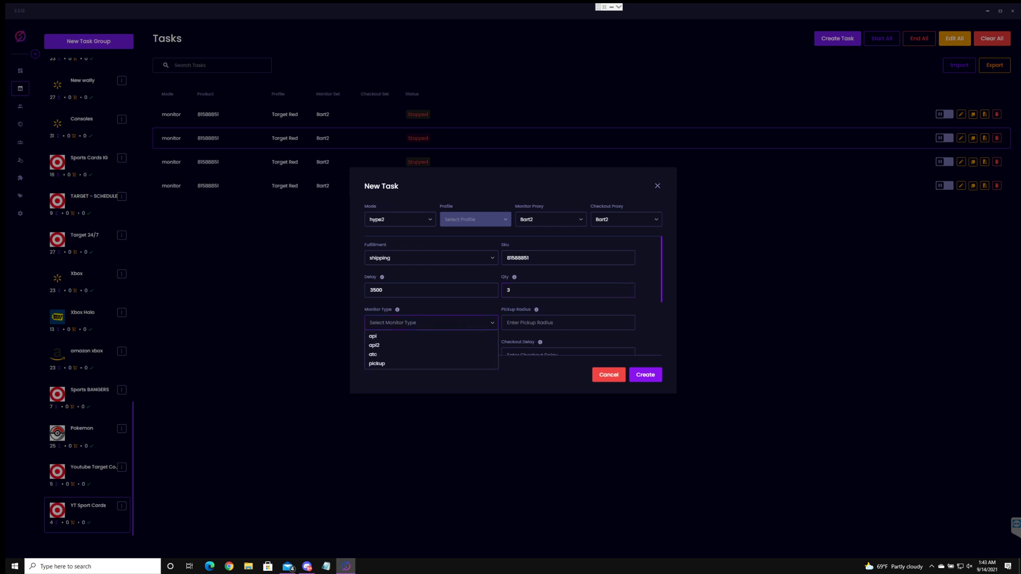
{"action": "left_click", "coordinate": [376, 346]}
{"action": "left_click", "coordinate": [396, 326]}
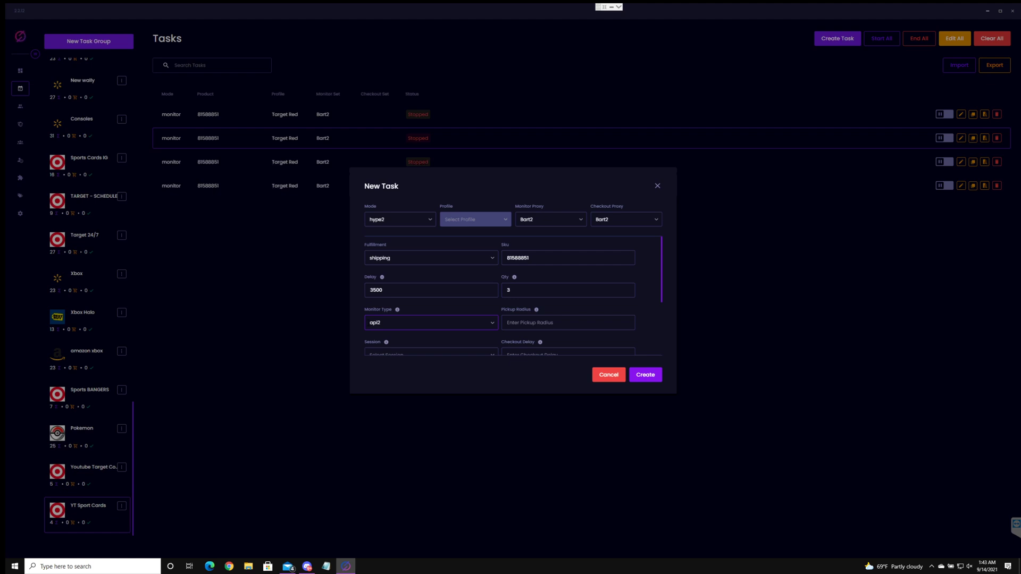
{"action": "scroll", "coordinate": [427, 314], "scroll_direction": "down", "scroll_amount": 1}
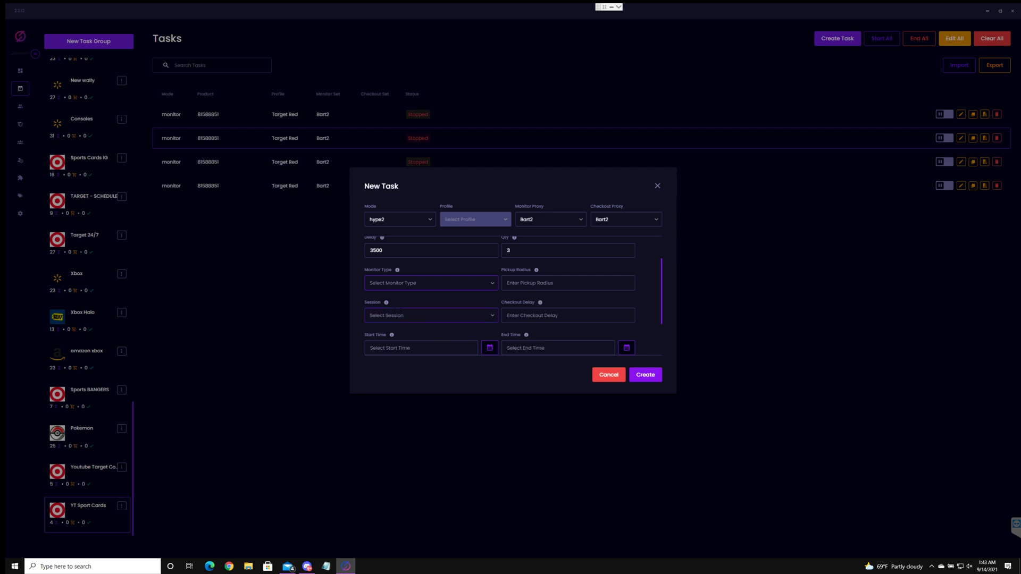
Step: Set session Youtube Tutorial, checkout delay 1000, Watch Task and Override Payment on, then create it
{"action": "left_click", "coordinate": [382, 316]}
{"action": "left_click", "coordinate": [382, 339]}
{"action": "type", "text": "1000"}
{"action": "scroll", "coordinate": [426, 342], "scroll_direction": "down", "scroll_amount": 2}
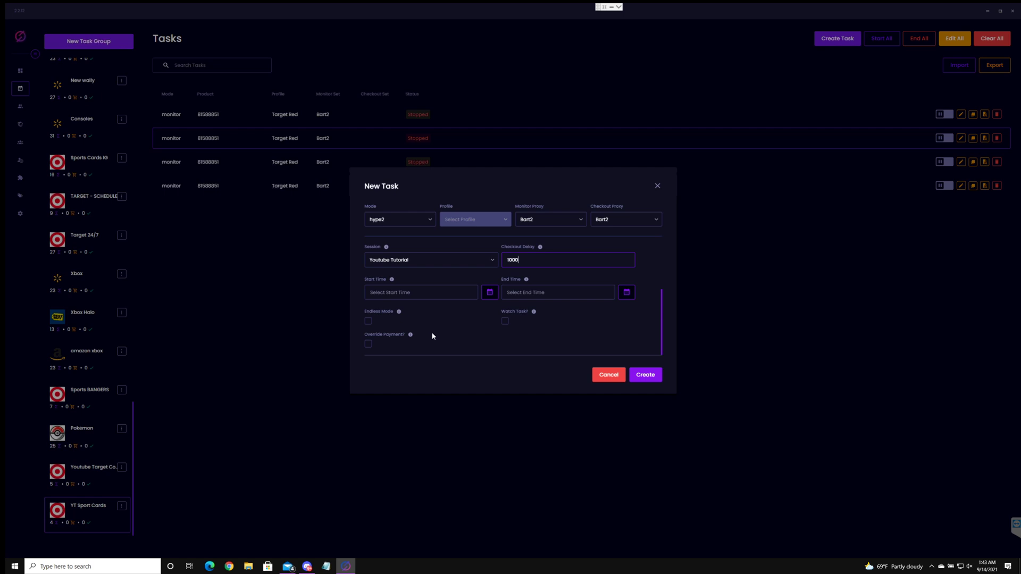
{"action": "left_click", "coordinate": [505, 322]}
{"action": "left_click", "coordinate": [370, 345]}
{"action": "scroll", "coordinate": [602, 326], "scroll_direction": "up", "scroll_amount": 3}
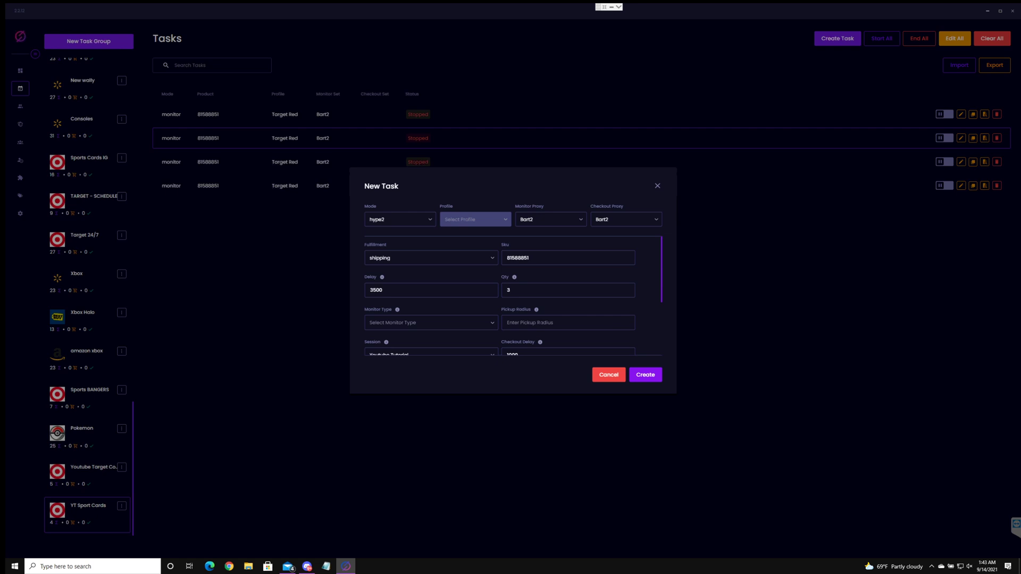
{"action": "left_click", "coordinate": [646, 375]}
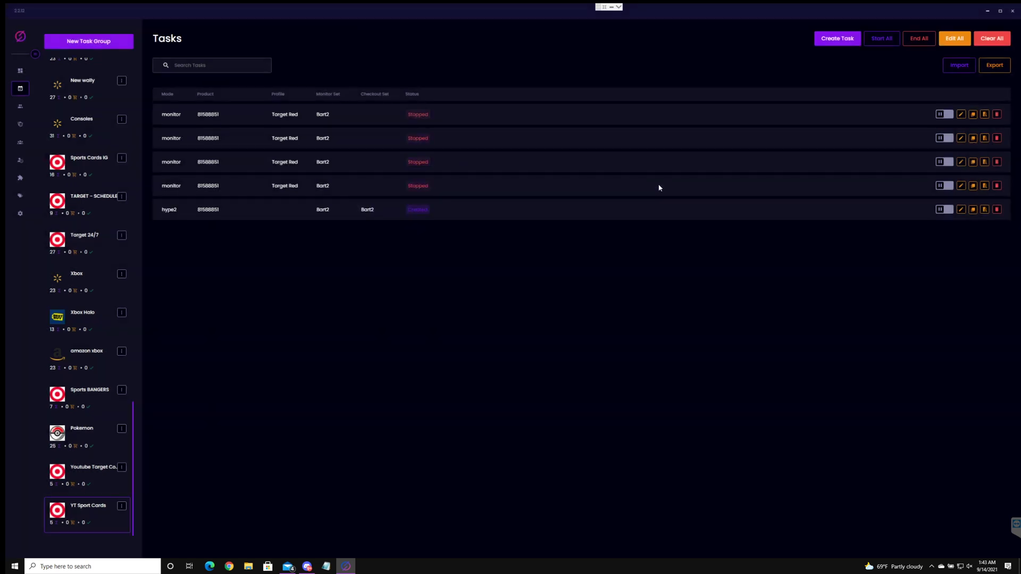
Step: Start all five YT Sport Cards tasks at once with Start All
{"action": "left_click", "coordinate": [883, 38]}
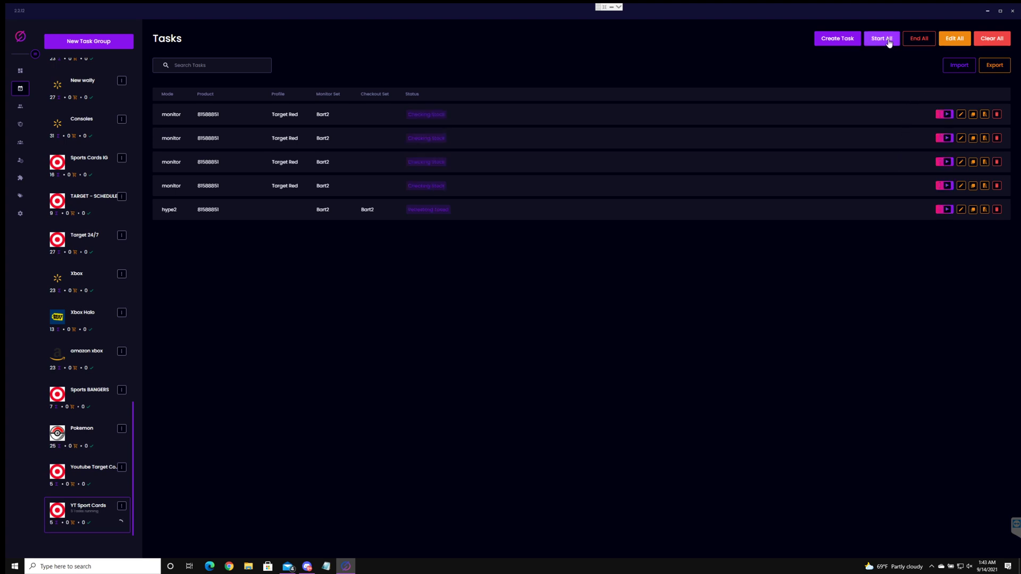